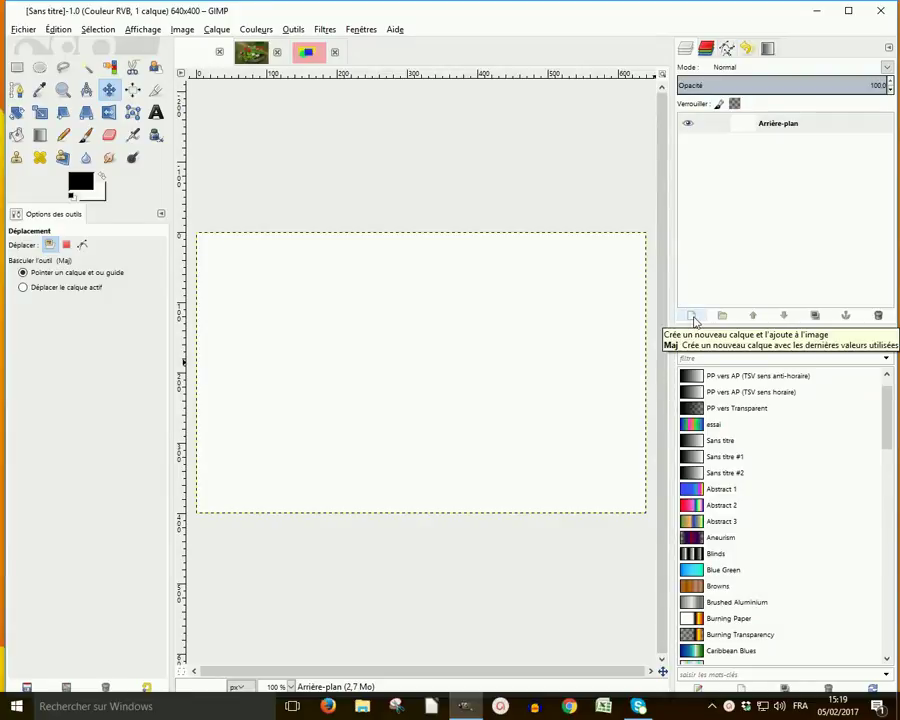
Create a new 640 × 400 px layer named Calque with a white (Blanc) fill.
{"action": "left_click", "coordinate": [693, 317]}
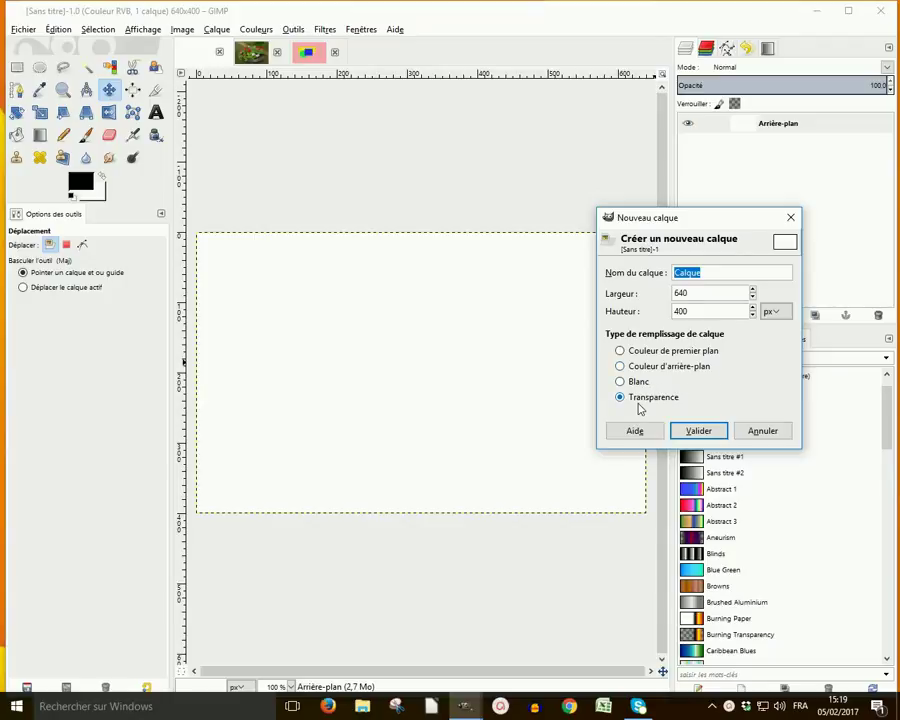
{"action": "left_click", "coordinate": [620, 381]}
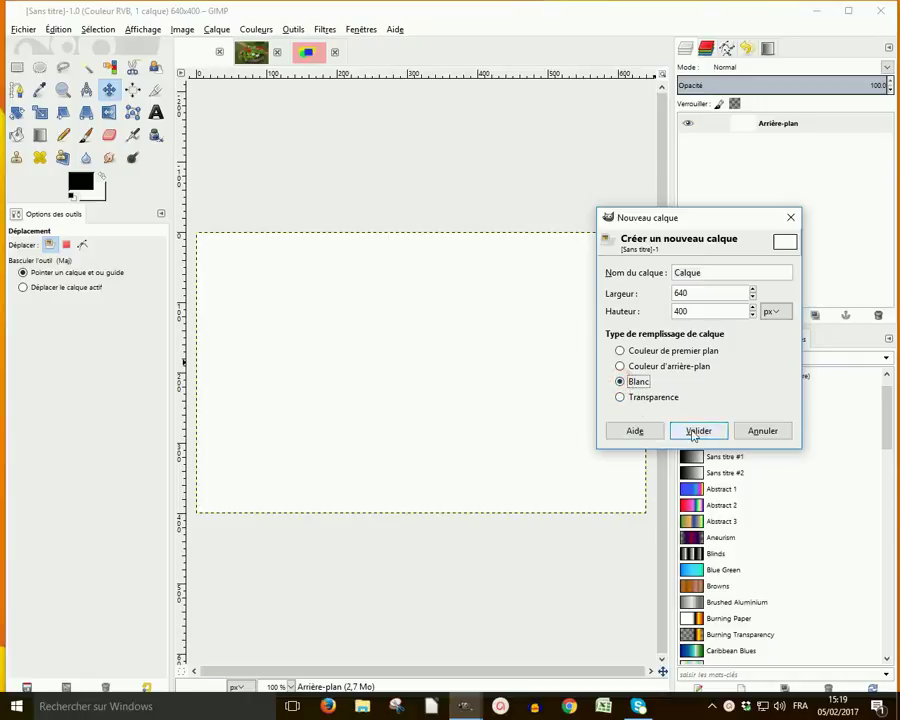
{"action": "left_click", "coordinate": [697, 431]}
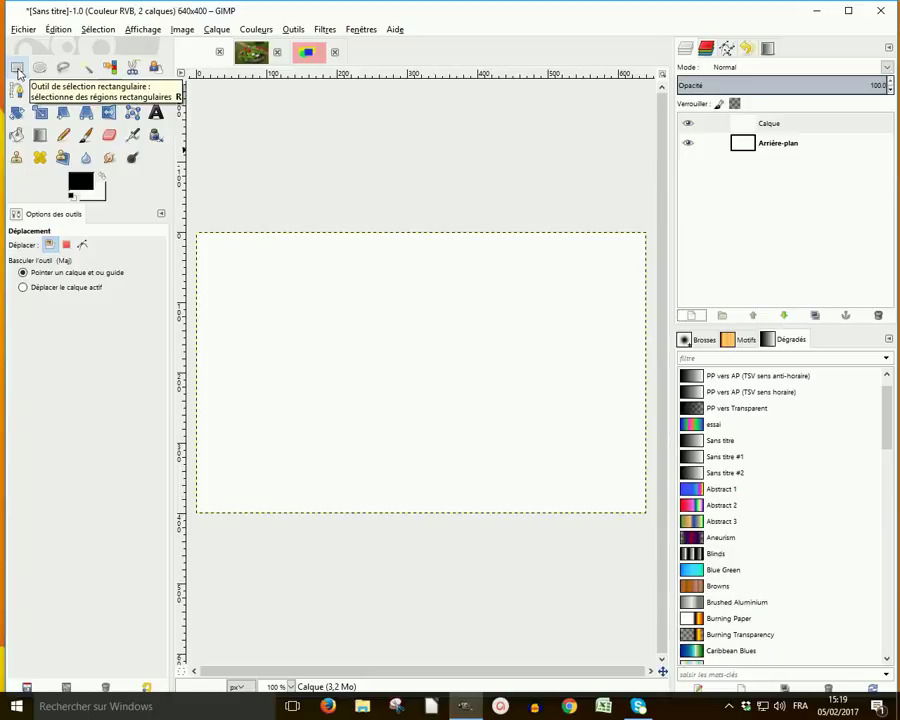
Select a rectangle of about 284 × 76 px in the canvas's upper-left area and set the foreground colour to magenta db21d4.
{"action": "left_click", "coordinate": [17, 69]}
{"action": "left_click_drag", "start_coordinate": [265, 291], "coordinate": [465, 345]}
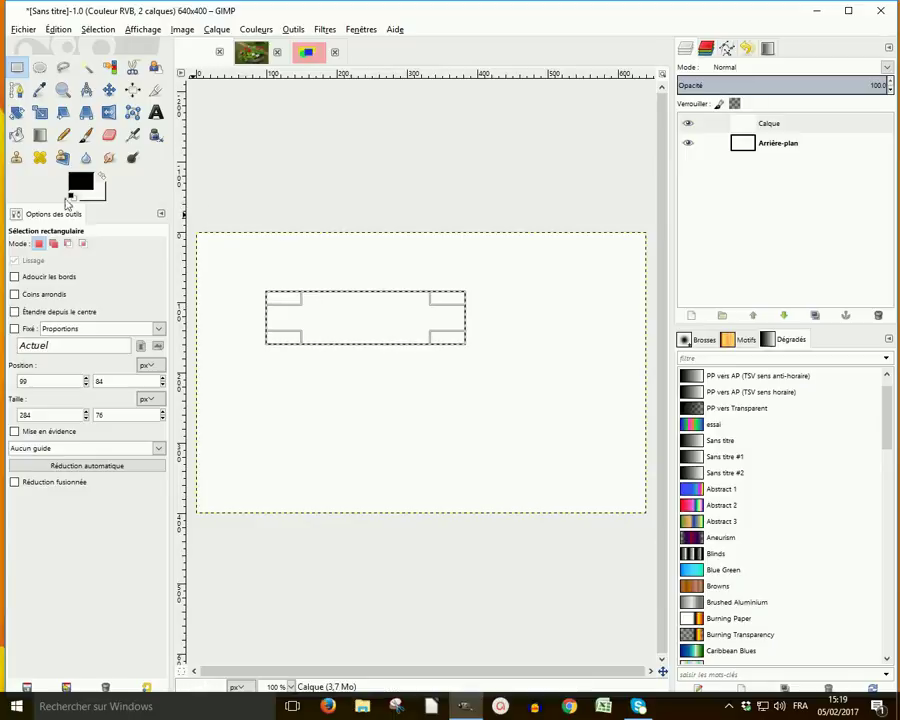
{"action": "left_click", "coordinate": [77, 192]}
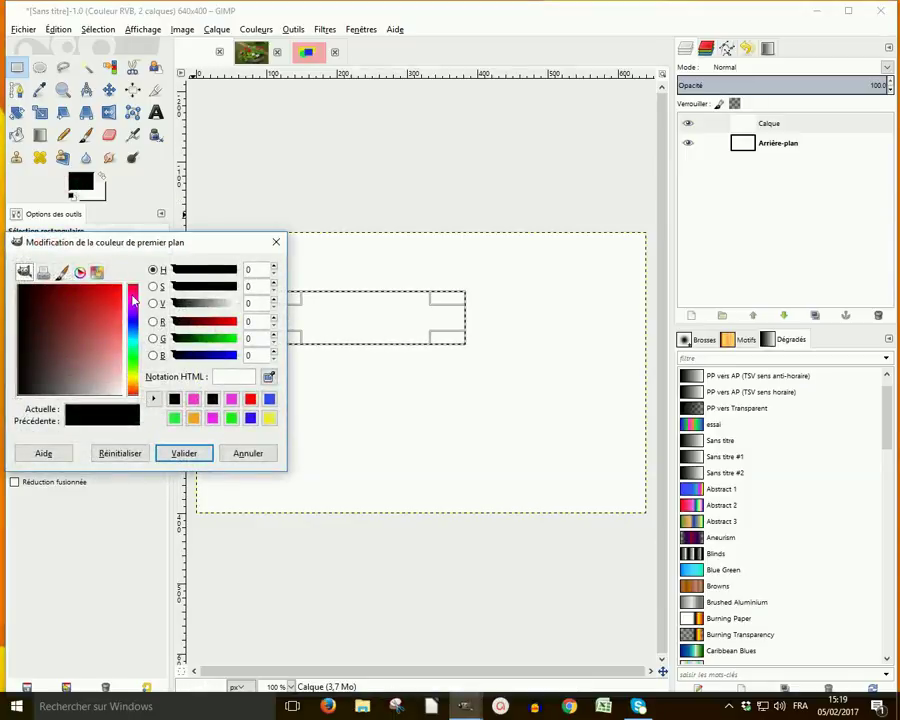
{"action": "left_click", "coordinate": [133, 302]}
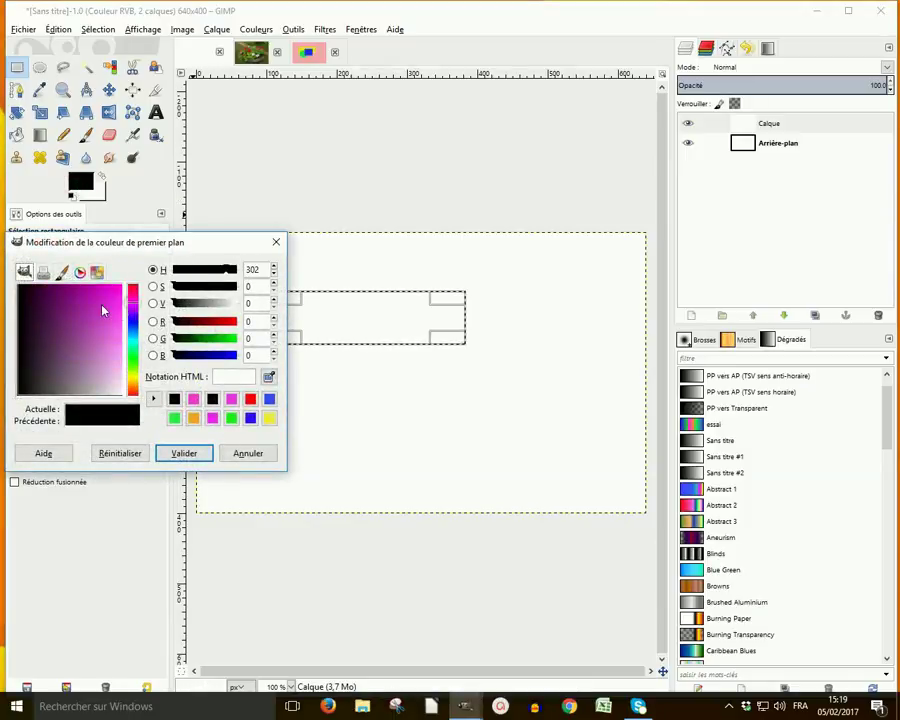
{"action": "left_click", "coordinate": [109, 307]}
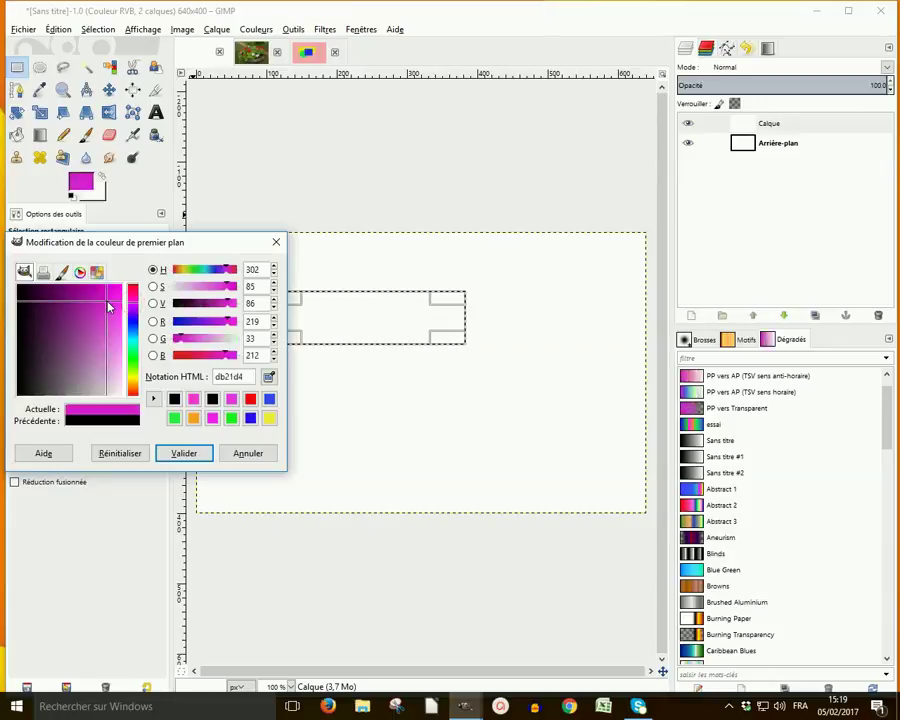
{"action": "left_click", "coordinate": [184, 453]}
Fill the rectangular selection with the foreground colour and clear the selection.
{"action": "left_click", "coordinate": [46, 27]}
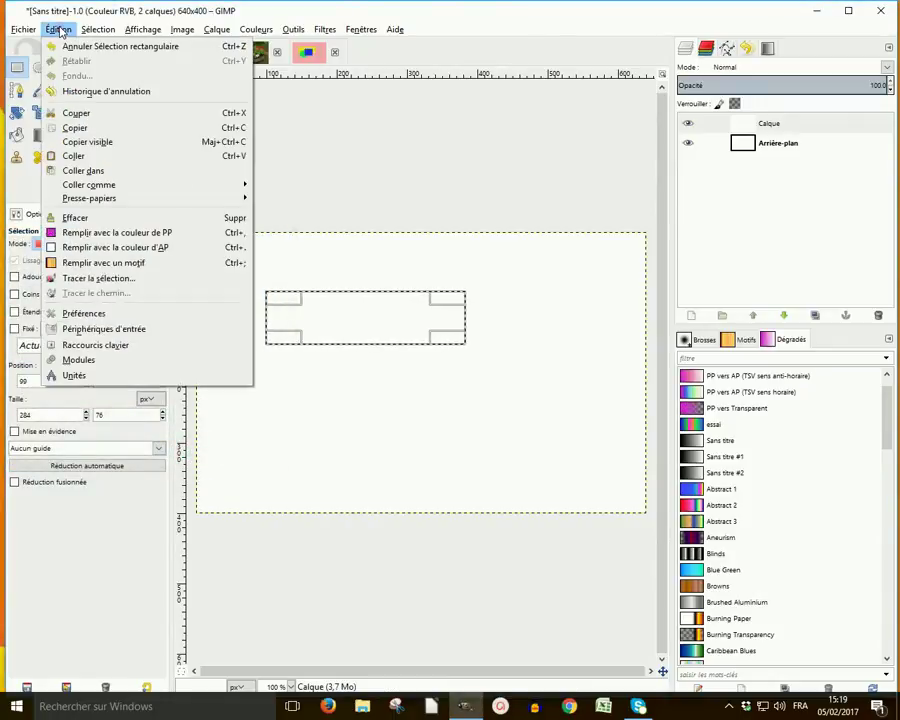
{"action": "left_click", "coordinate": [127, 234]}
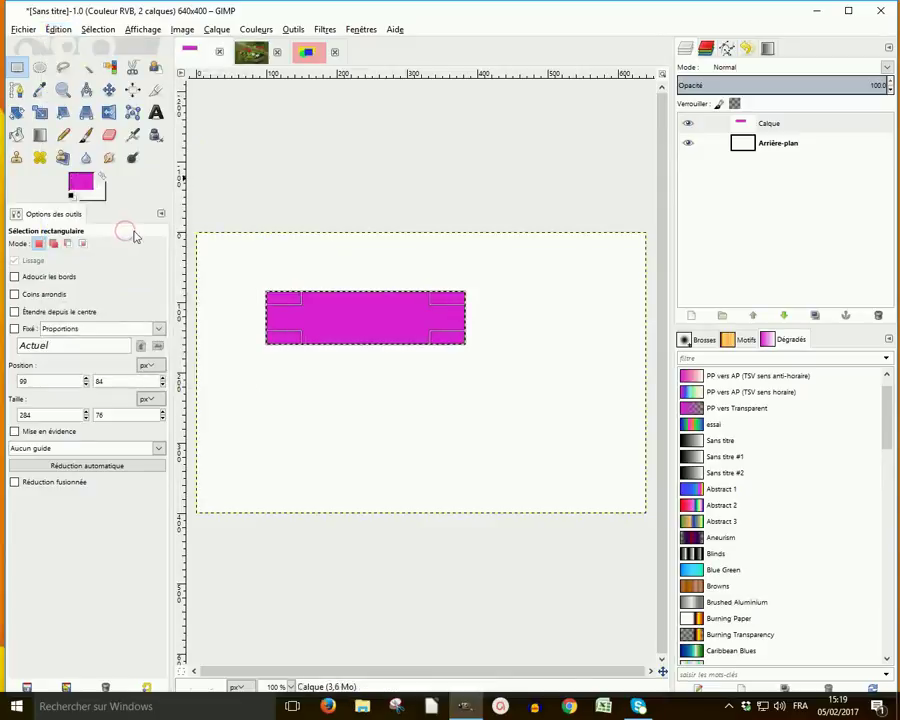
{"action": "left_click", "coordinate": [90, 29]}
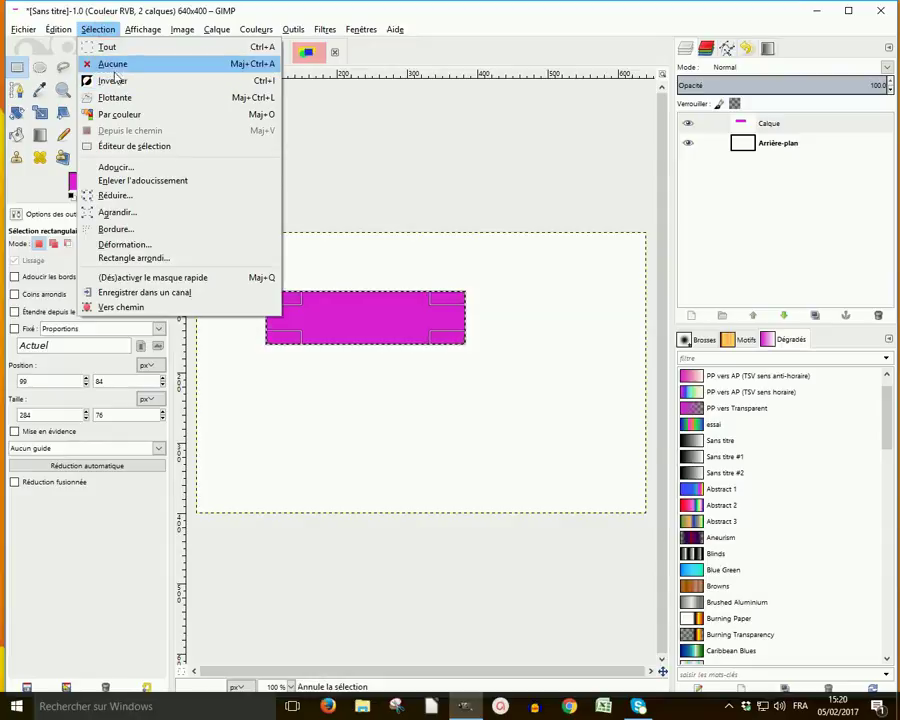
{"action": "left_click", "coordinate": [104, 64]}
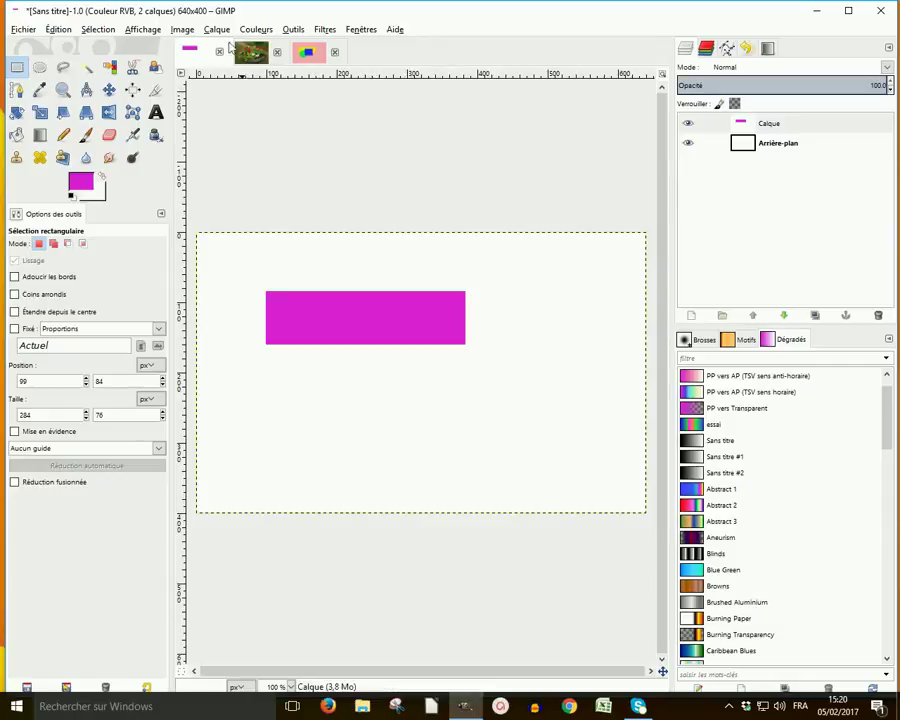
Autocrop the layer holding the magenta rectangle and rename it "mauve".
{"action": "left_click", "coordinate": [218, 30]}
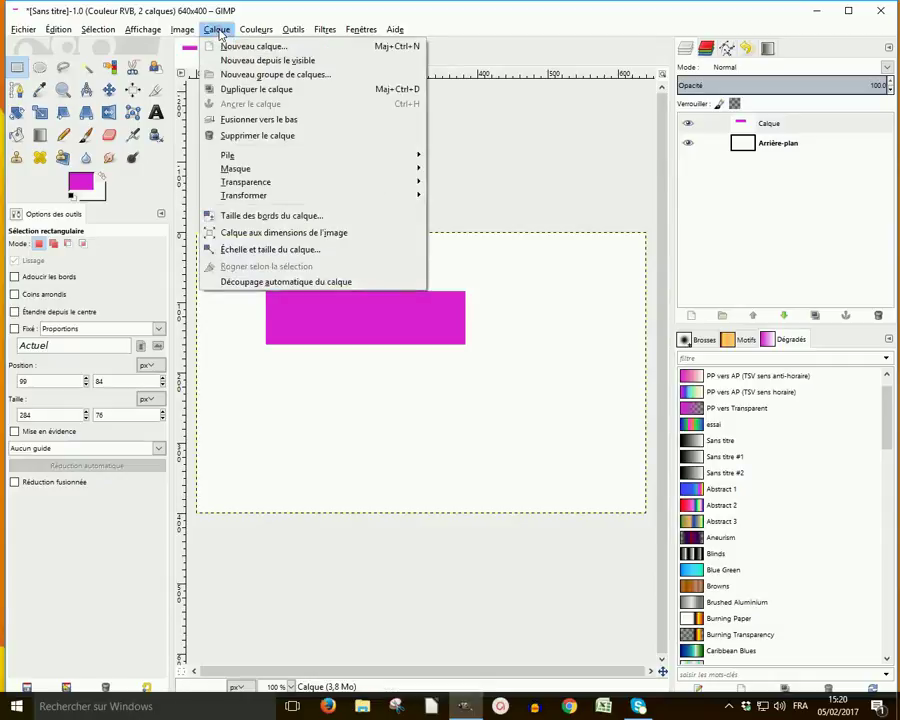
{"action": "left_click", "coordinate": [305, 287]}
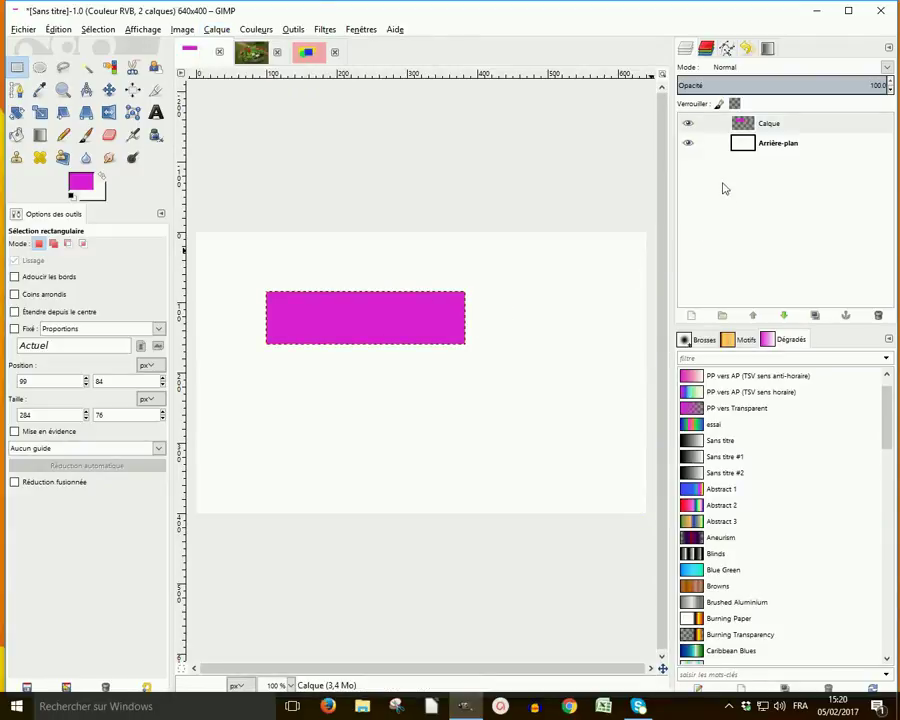
{"action": "left_click", "coordinate": [771, 126]}
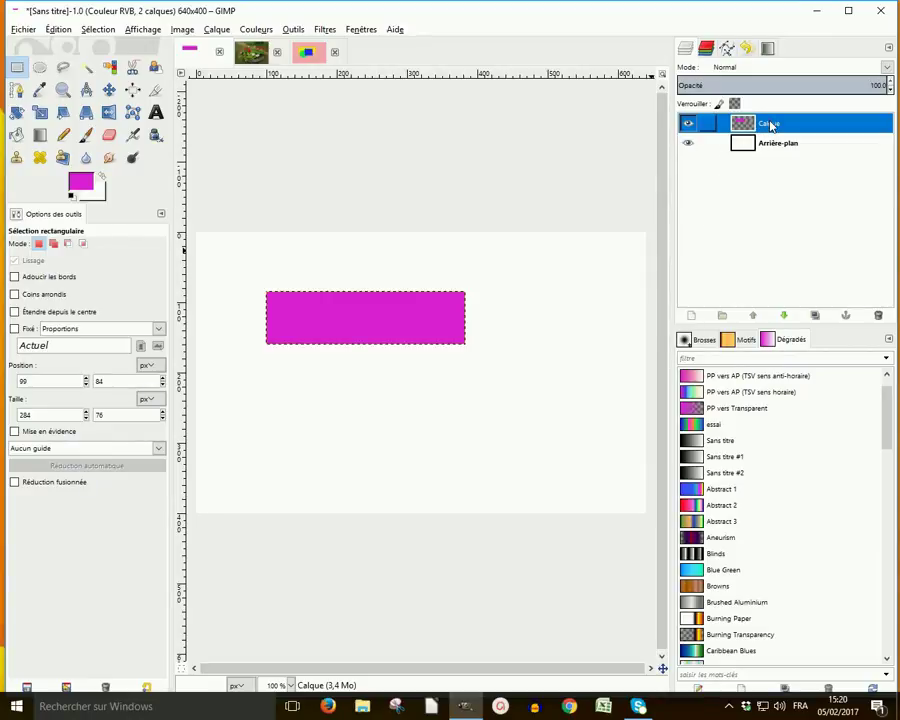
{"action": "double_click", "coordinate": [768, 123]}
{"action": "type", "text": "mauv"}
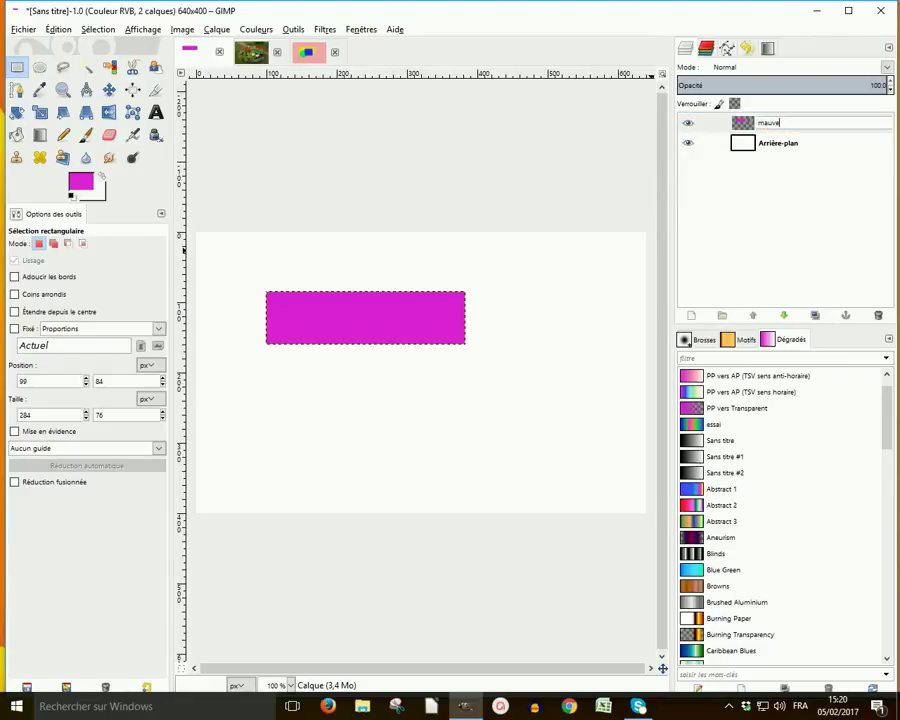
{"action": "type", "text": "e"}
Open fleurs.JPG from the images folder as a layer directly above the Arrière-plan layer.
{"action": "left_click", "coordinate": [735, 145]}
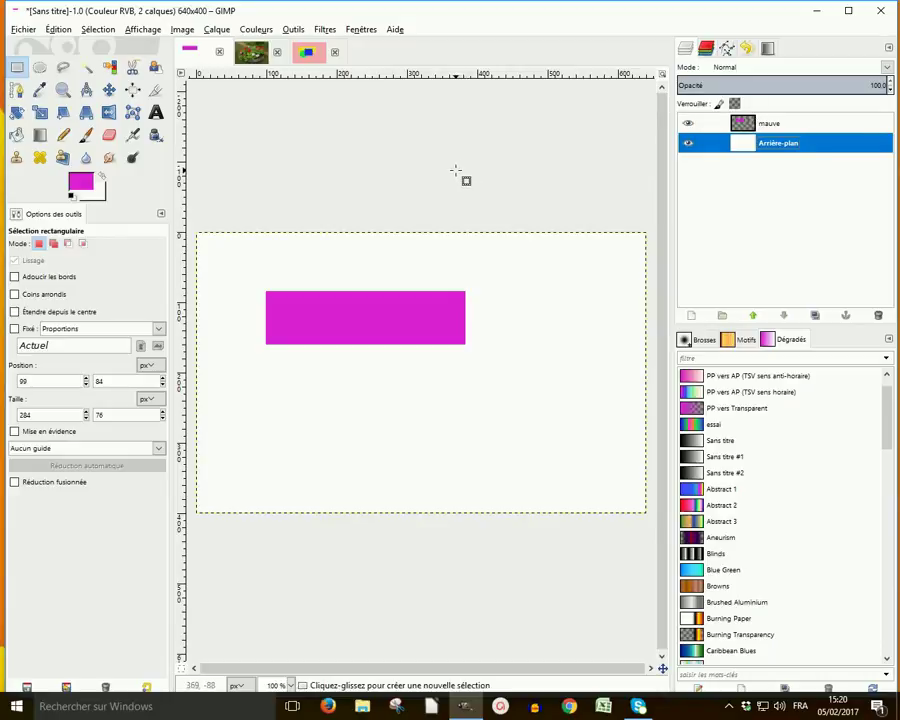
{"action": "left_click", "coordinate": [22, 30]}
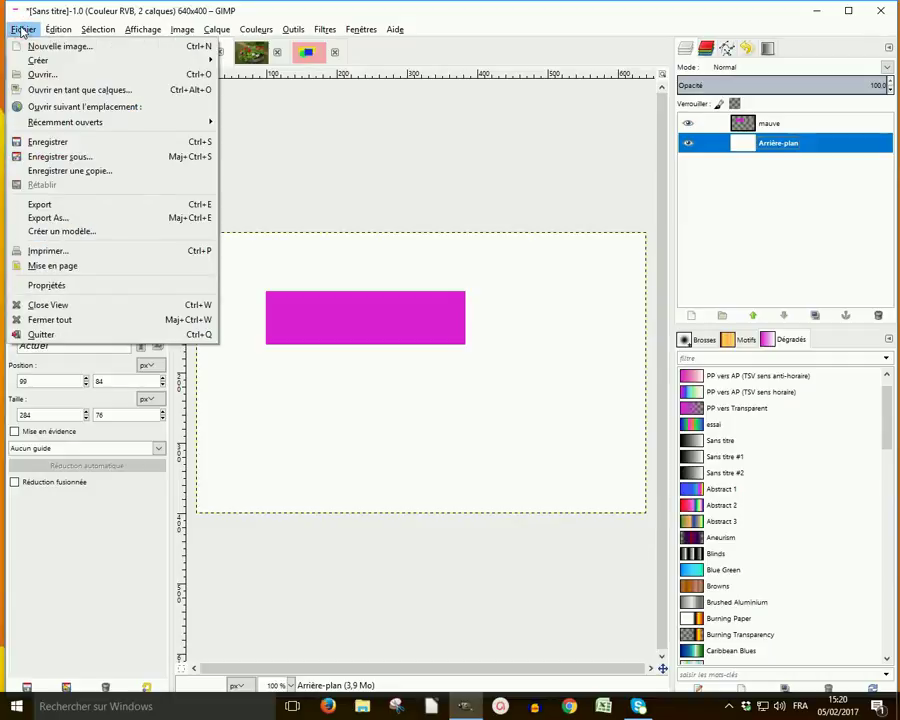
{"action": "left_click", "coordinate": [44, 92]}
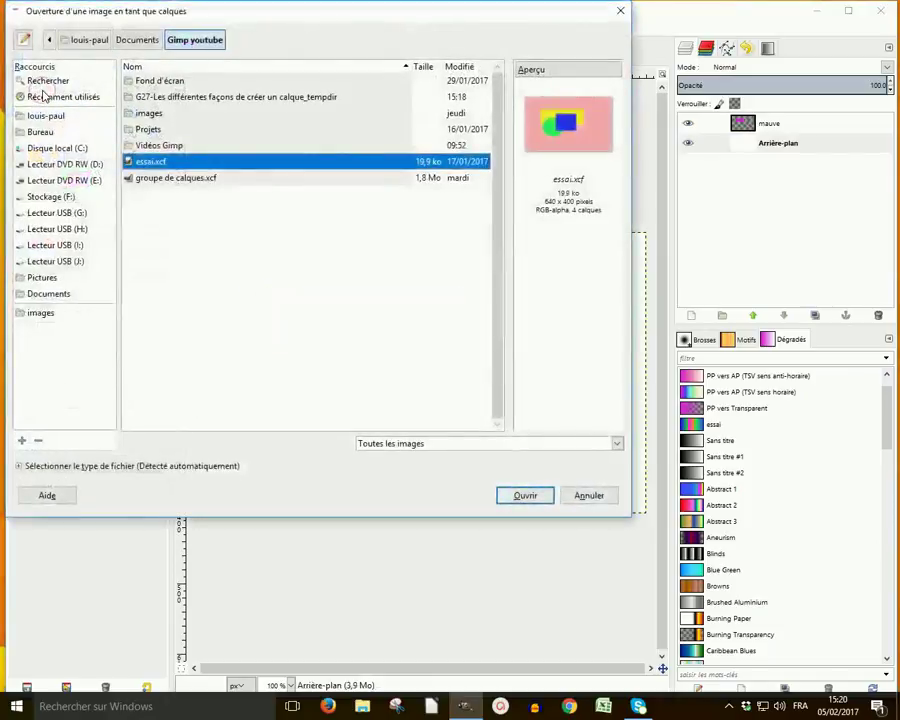
{"action": "left_click", "coordinate": [136, 118]}
{"action": "double_click", "coordinate": [135, 116]}
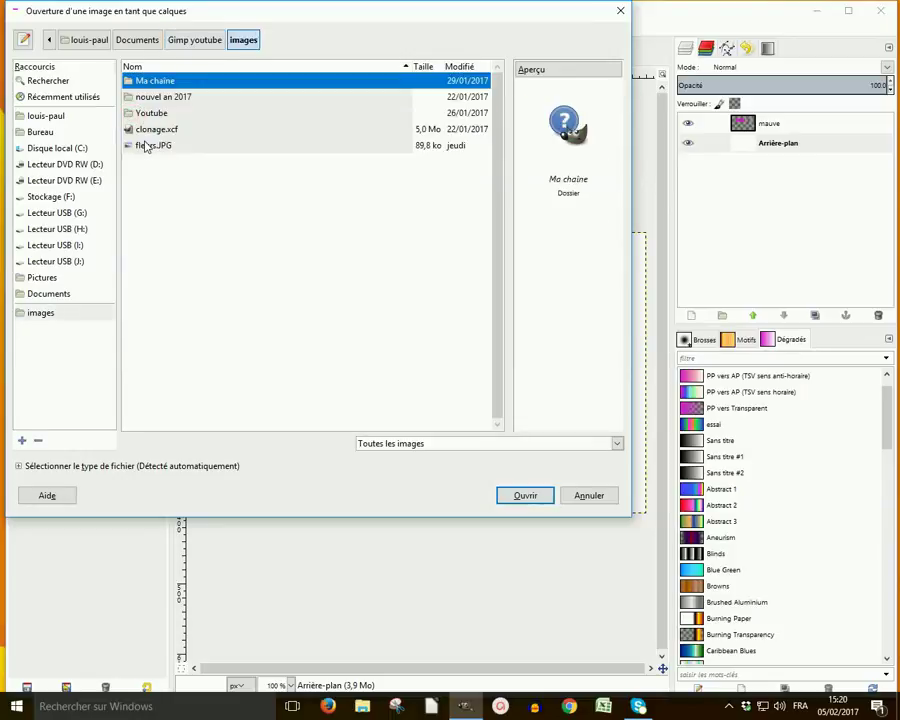
{"action": "left_click", "coordinate": [146, 146]}
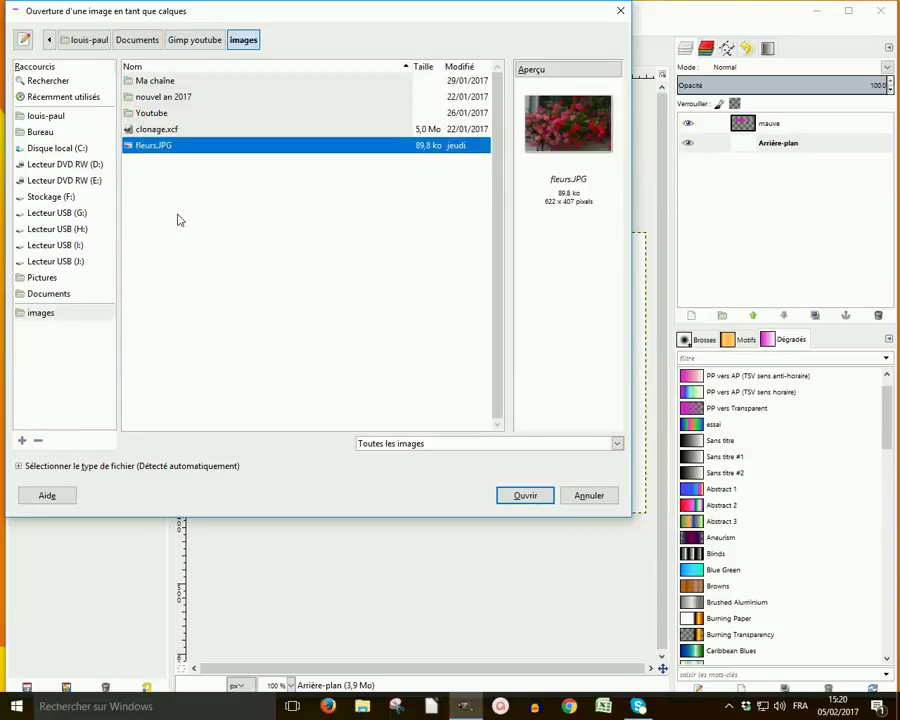
{"action": "left_click", "coordinate": [525, 495]}
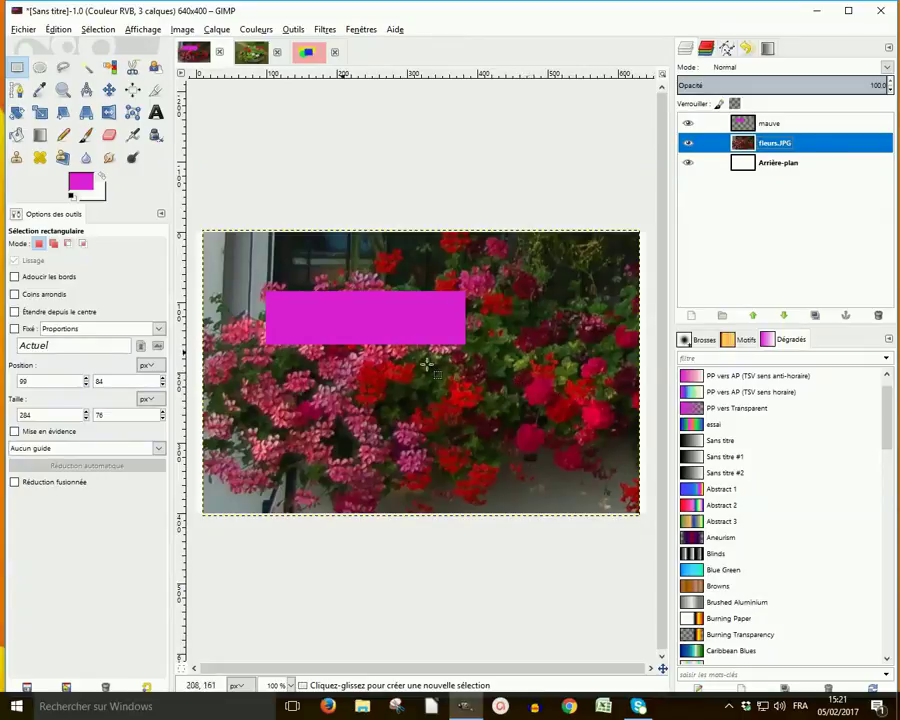
Scale the fleurs.JPG layer proportionally to 272 × 178 px.
{"action": "left_click", "coordinate": [42, 116]}
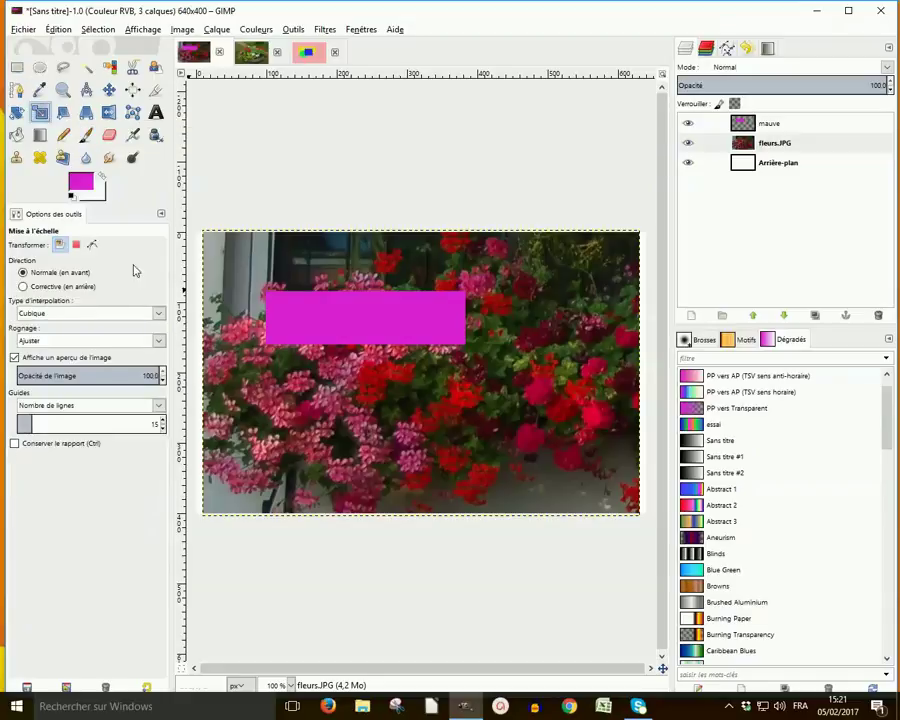
{"action": "left_click", "coordinate": [444, 407]}
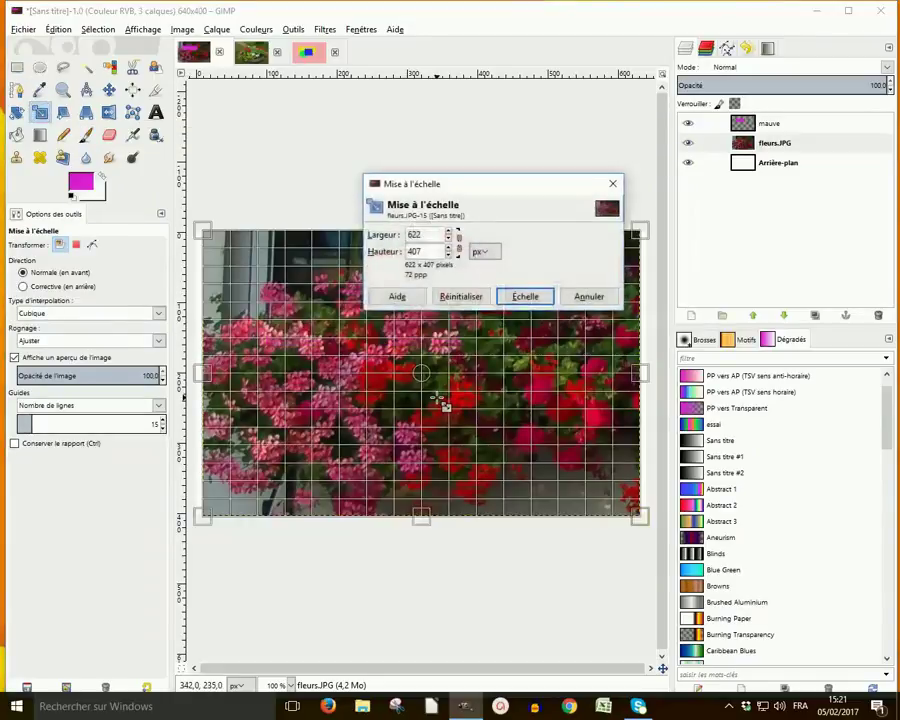
{"action": "left_click", "coordinate": [459, 245]}
{"action": "left_click_drag", "start_coordinate": [449, 238], "coordinate": [449, 238]}
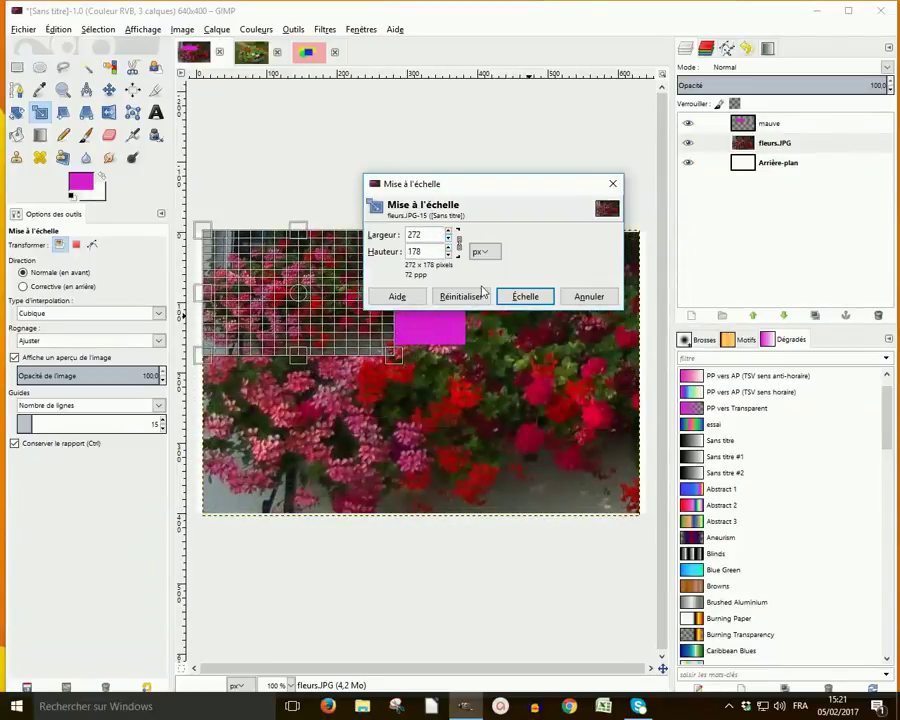
{"action": "left_click", "coordinate": [523, 296]}
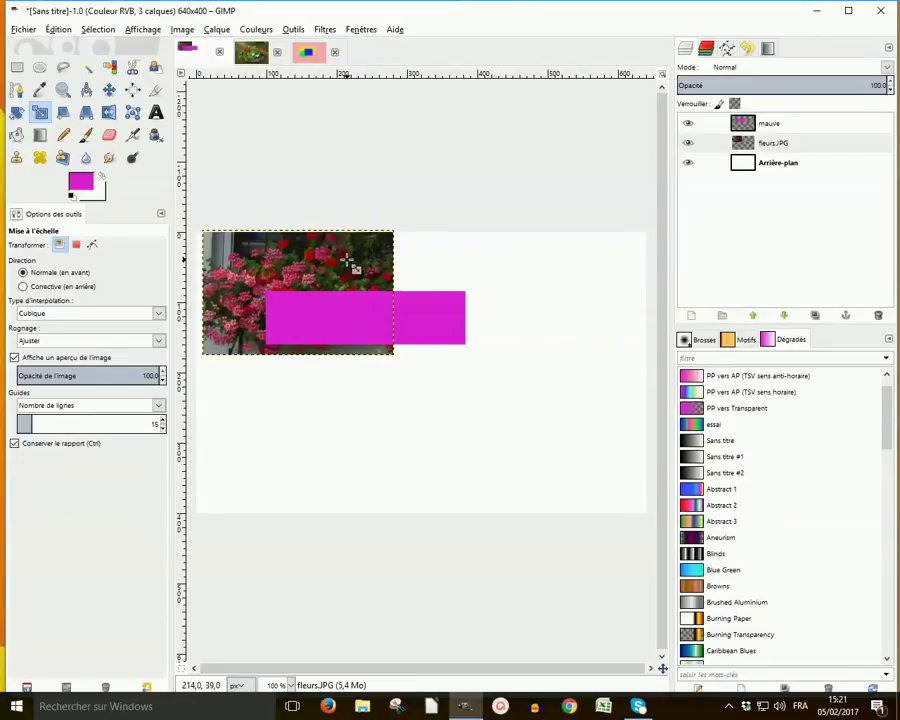
Set the Move tool to move the active layer and place the fleurs.JPG layer in the canvas's lower-right corner.
{"action": "left_click", "coordinate": [778, 163]}
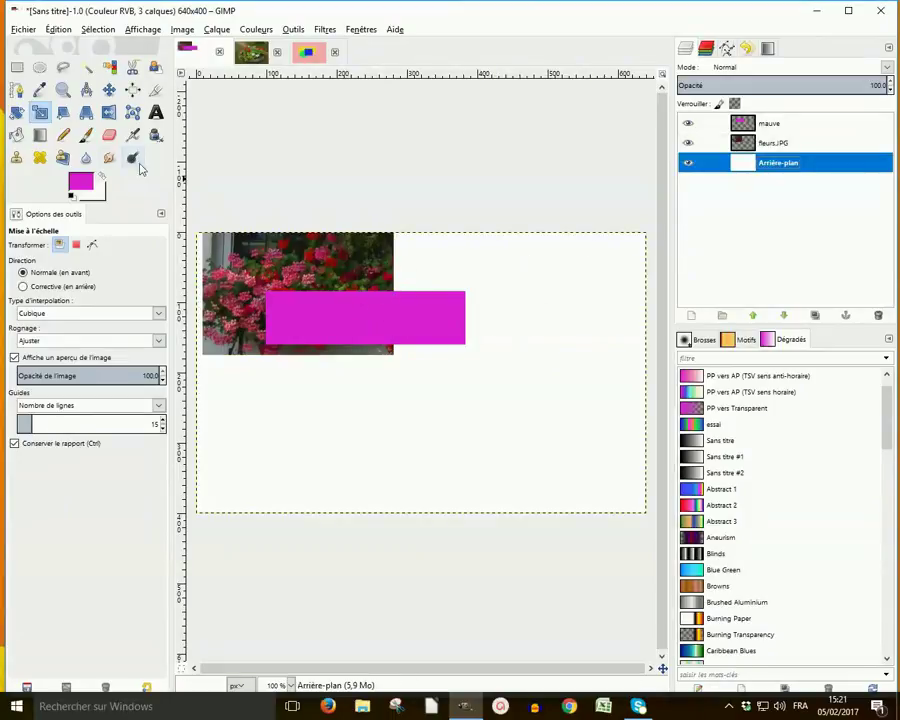
{"action": "left_click", "coordinate": [111, 91]}
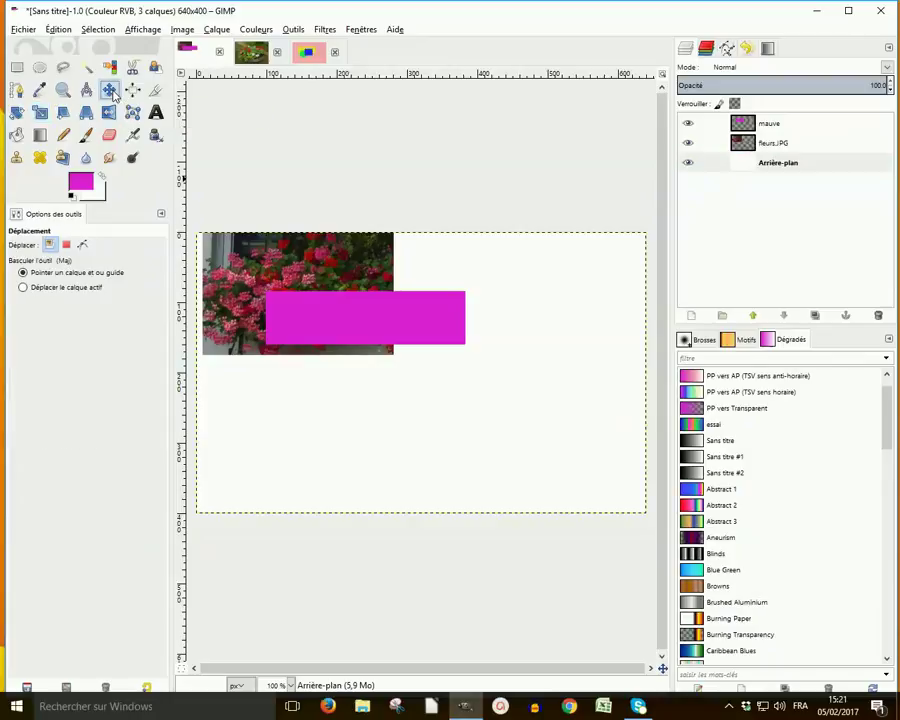
{"action": "key", "text": "shift"}
{"action": "left_click", "coordinate": [745, 147]}
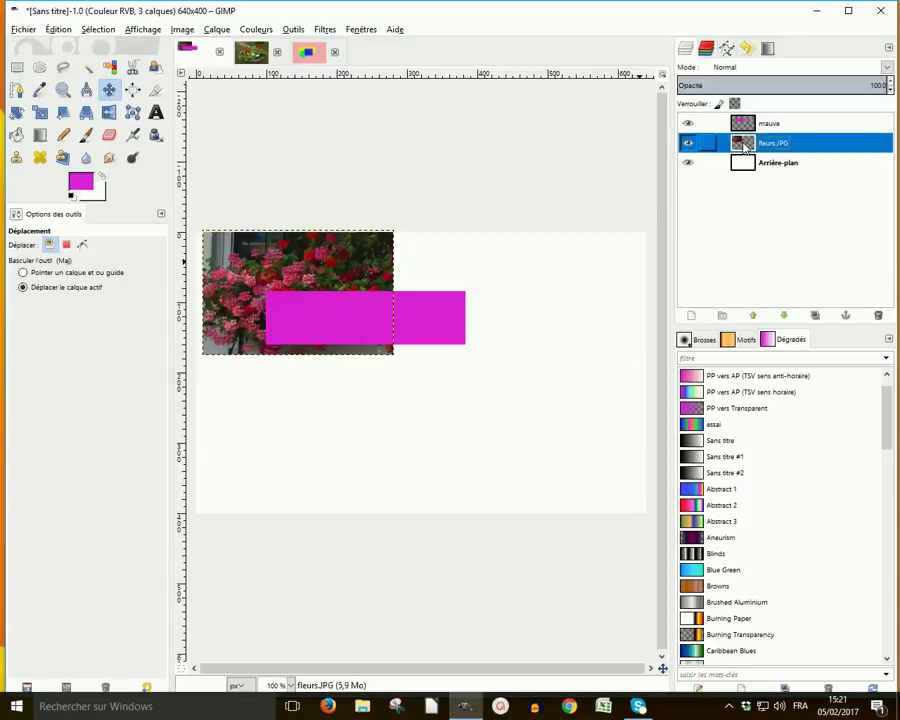
{"action": "left_click_drag", "start_coordinate": [292, 270], "coordinate": [533, 418]}
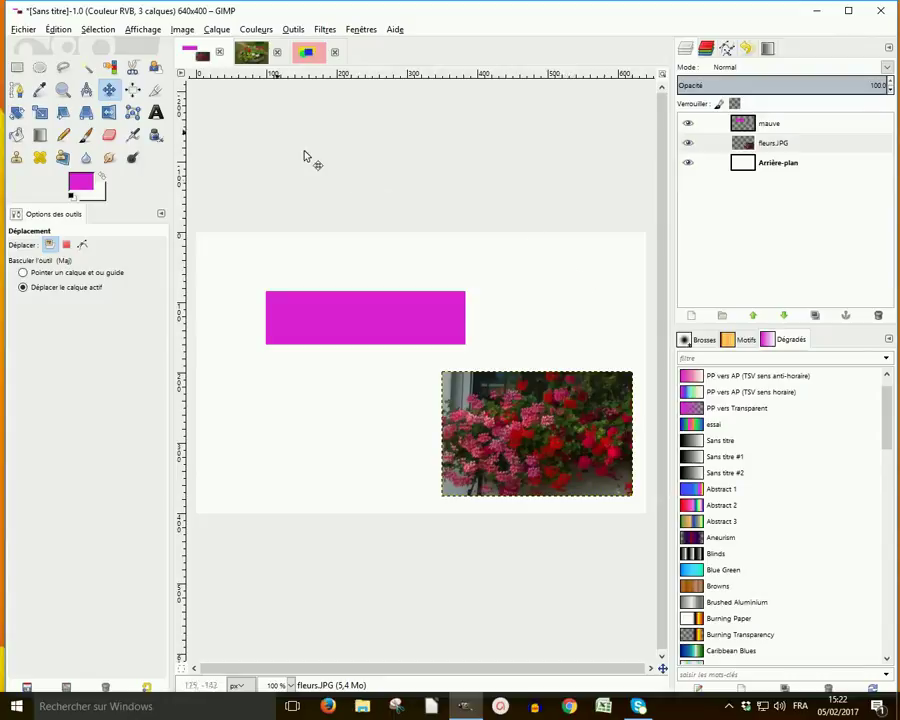
Scale the open jardinière image proportionally to 200 × 133 px.
{"action": "left_click", "coordinate": [260, 57]}
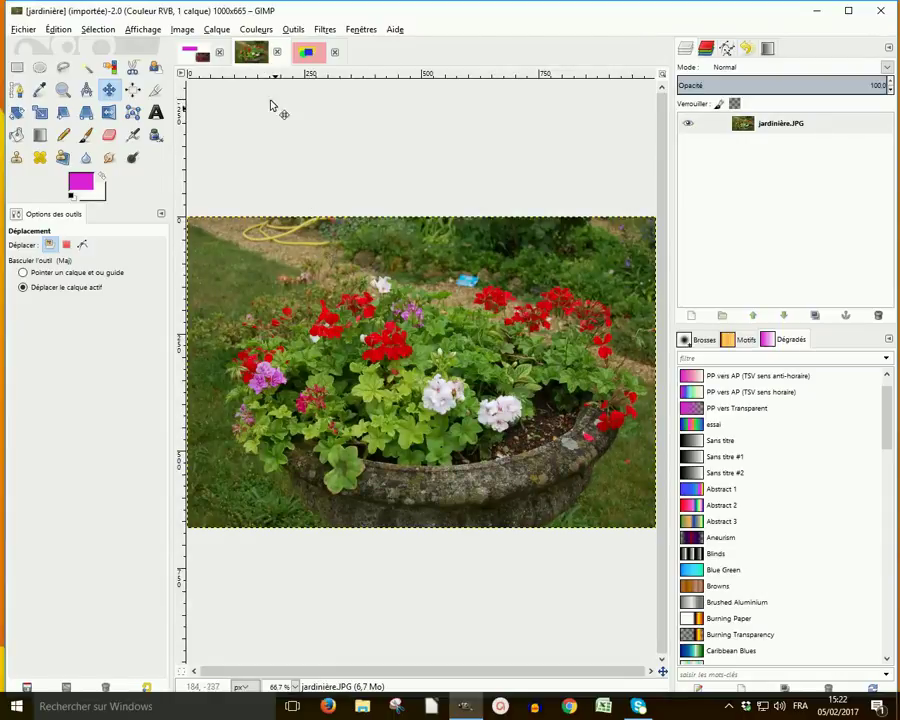
{"action": "left_click", "coordinate": [182, 29]}
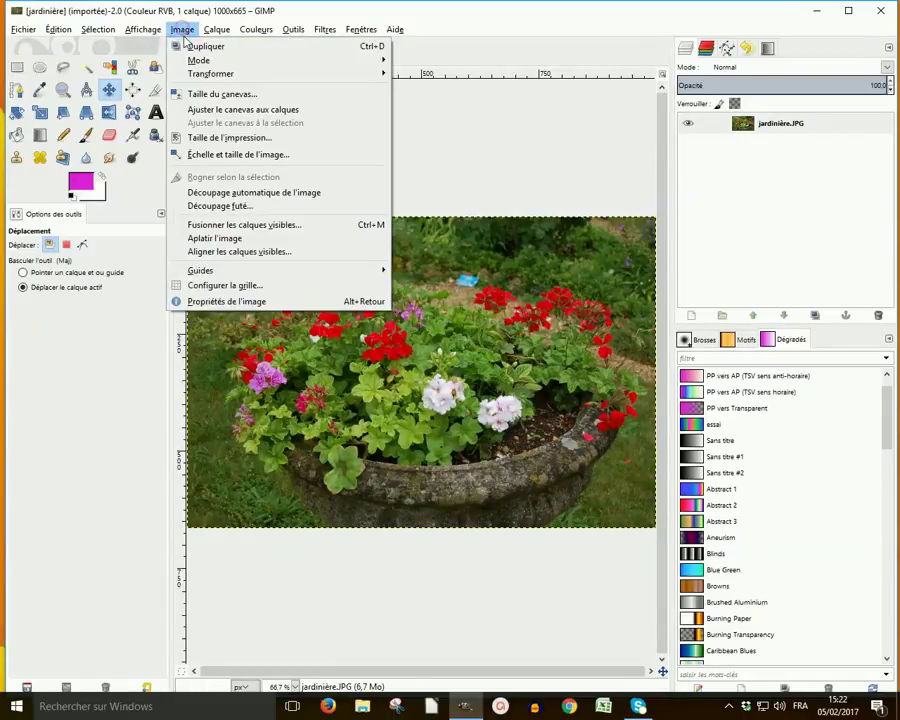
{"action": "left_click", "coordinate": [221, 155]}
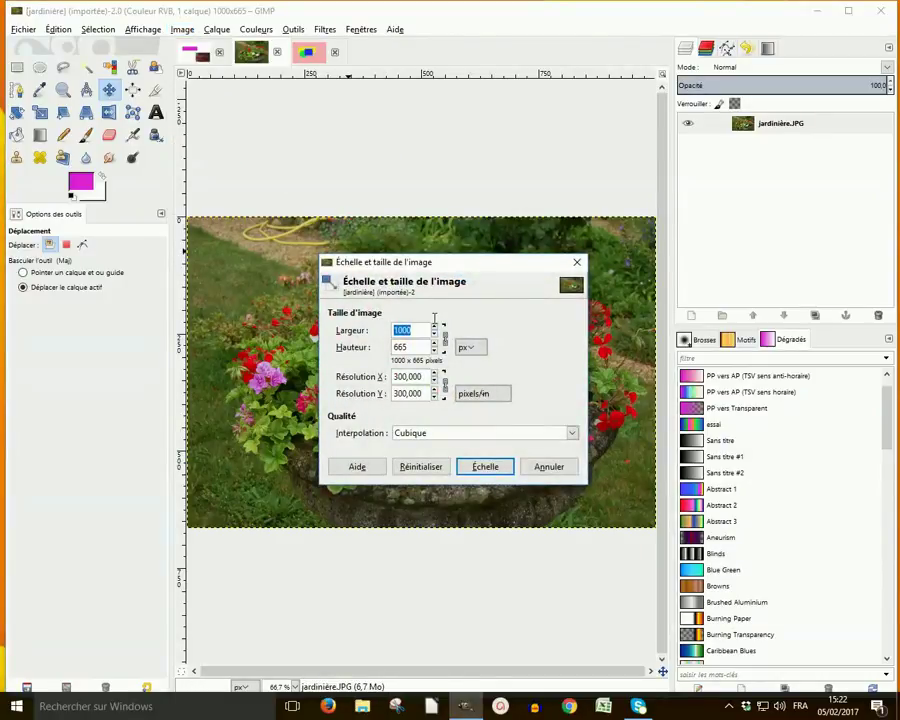
{"action": "type", "text": "200"}
{"action": "left_click", "coordinate": [410, 347]}
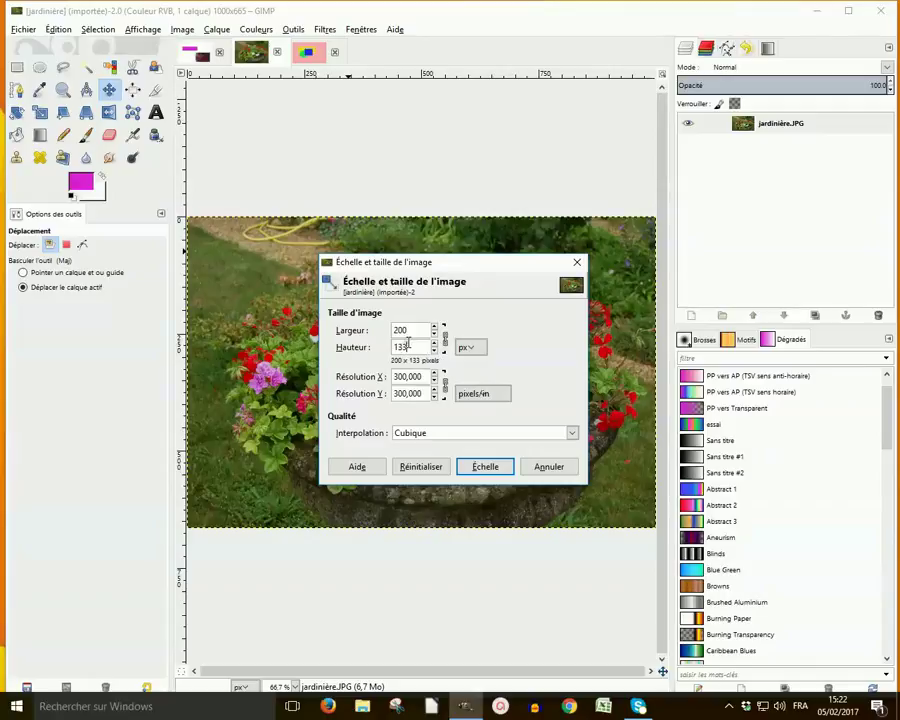
{"action": "left_click", "coordinate": [497, 469]}
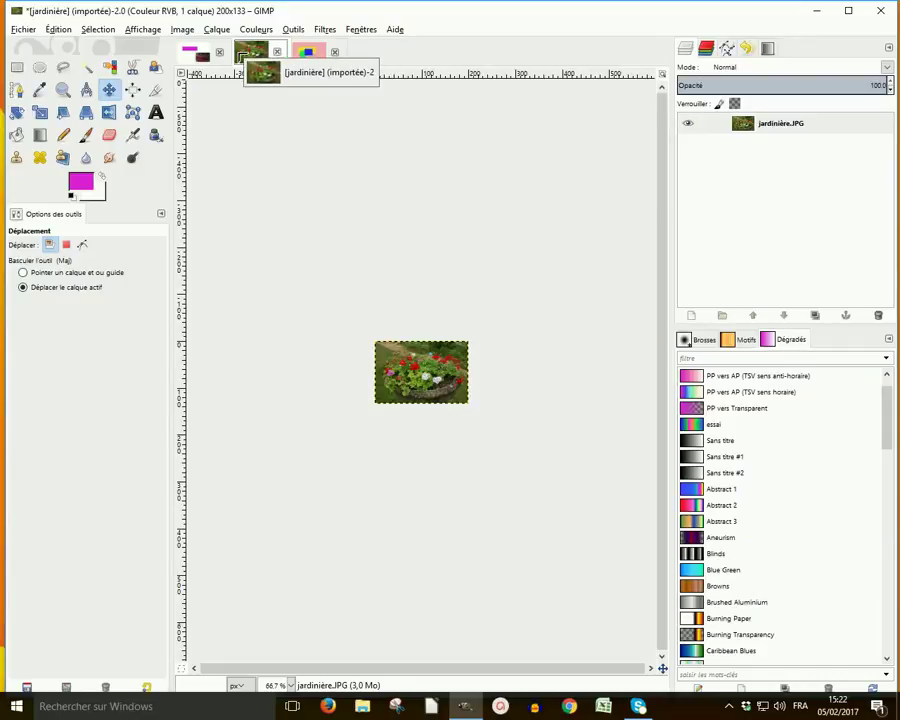
Add the open jardinière image as a layer in the untitled 640x400 image and place it in the canvas's lower-left area.
{"action": "left_click", "coordinate": [194, 52]}
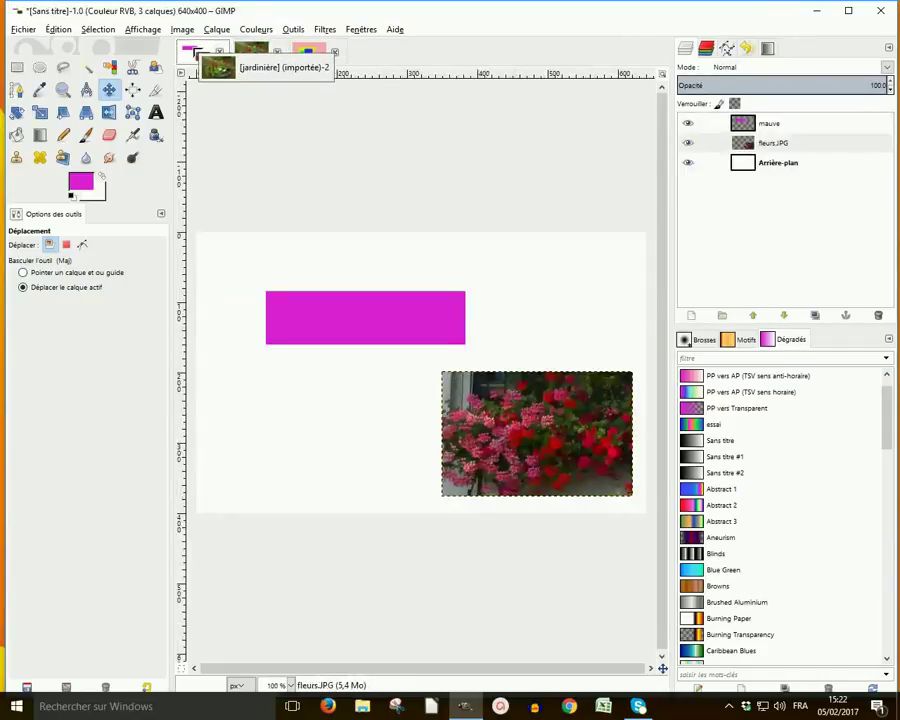
{"action": "left_click_drag", "start_coordinate": [196, 52], "coordinate": [266, 408]}
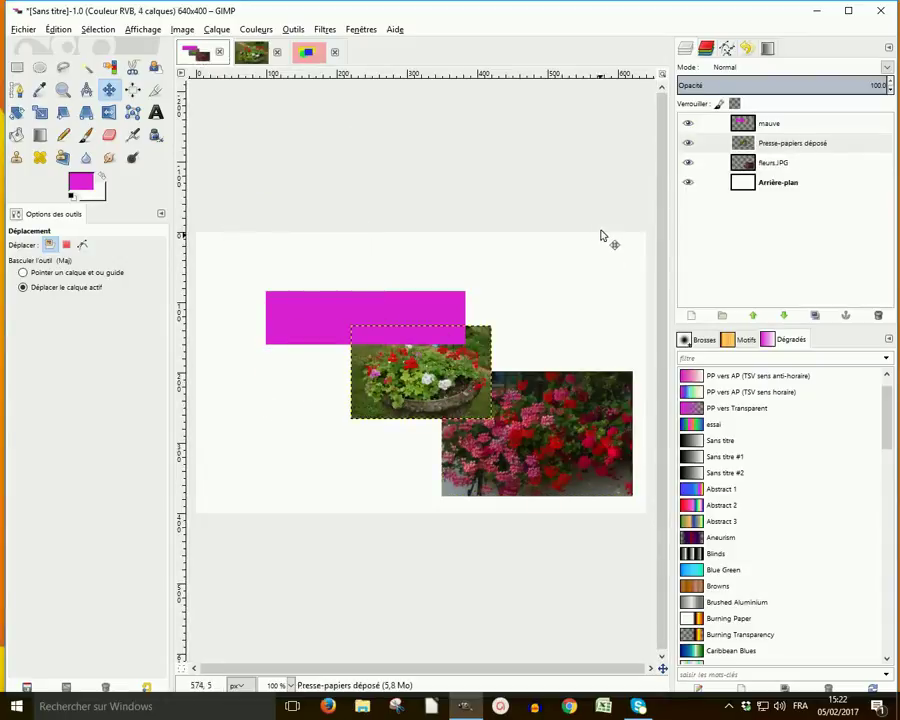
{"action": "left_click_drag", "start_coordinate": [411, 379], "coordinate": [301, 445]}
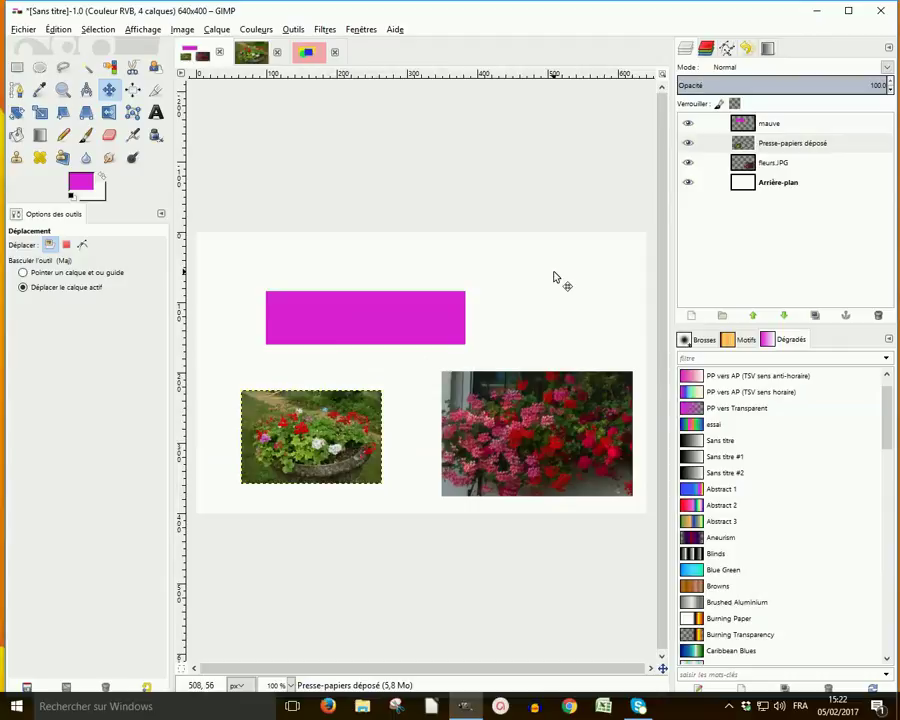
Copy the yellow Calque layer of the open essai.xcf image.
{"action": "left_click", "coordinate": [306, 53]}
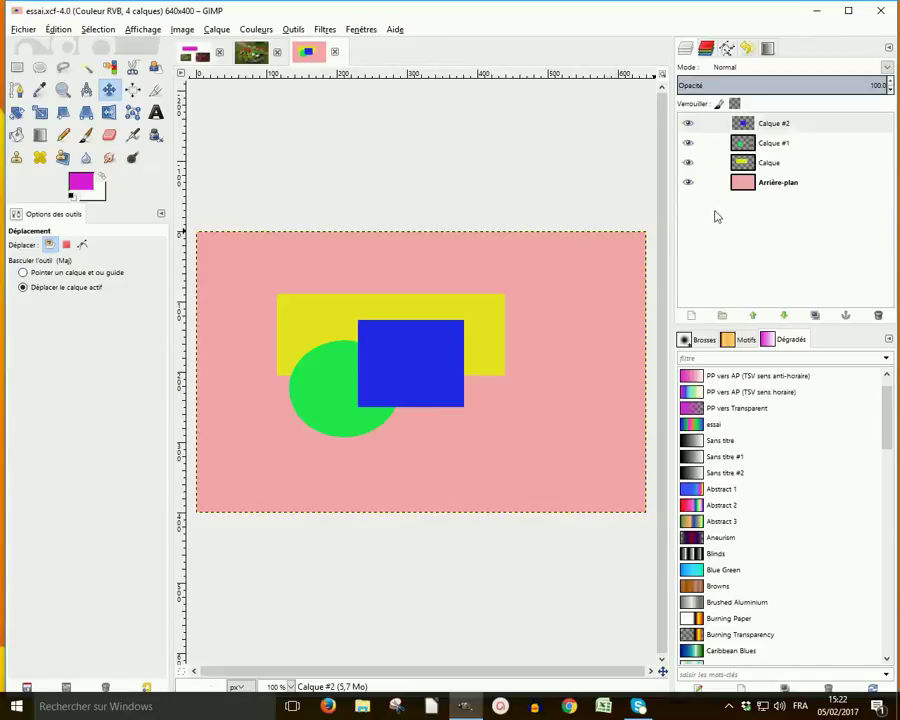
{"action": "left_click", "coordinate": [745, 167]}
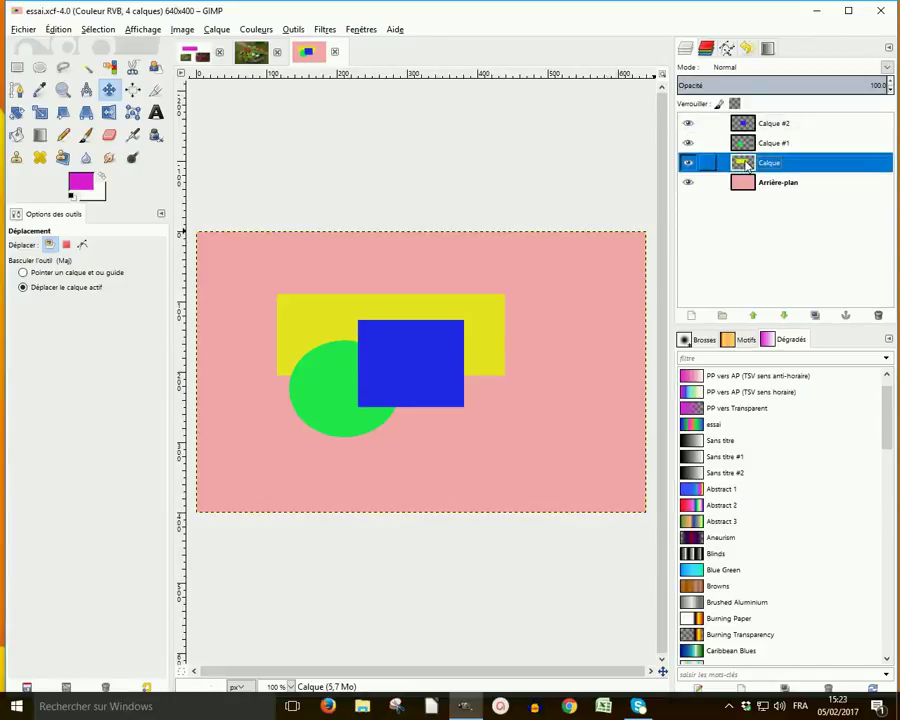
{"action": "key", "text": "ctrl+v"}
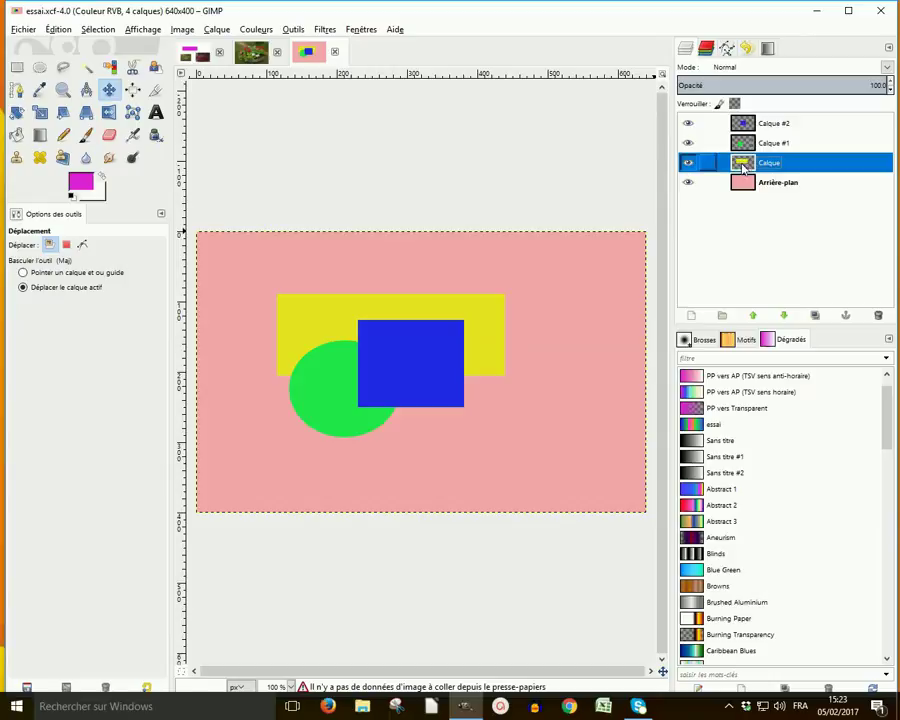
Paste the copied yellow layer into the untitled 640x400 image as a new layer, then minimise the window.
{"action": "left_click", "coordinate": [202, 56]}
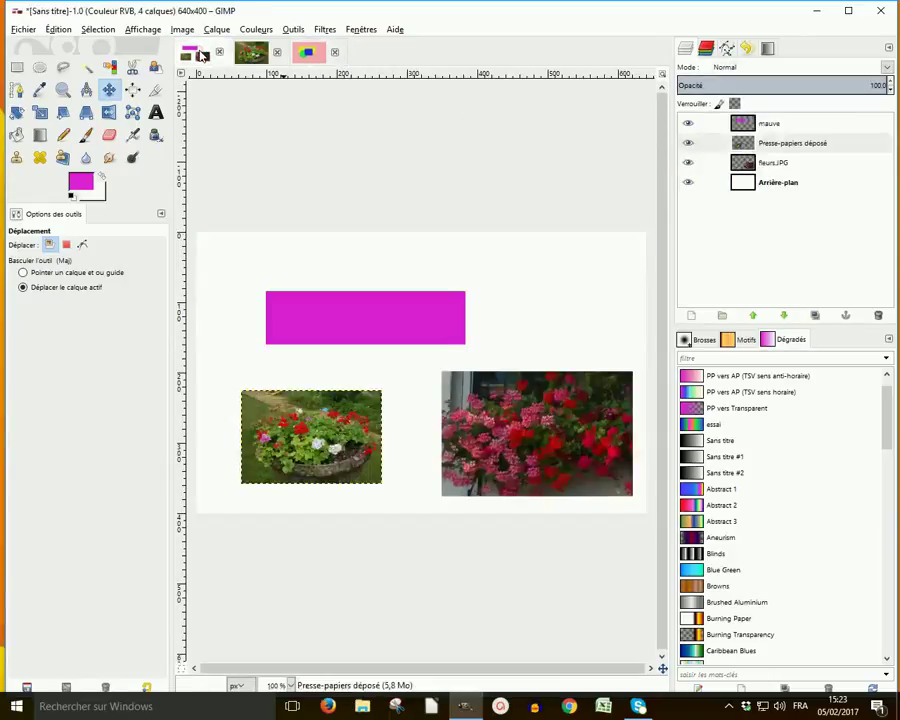
{"action": "key", "text": "ctrl"}
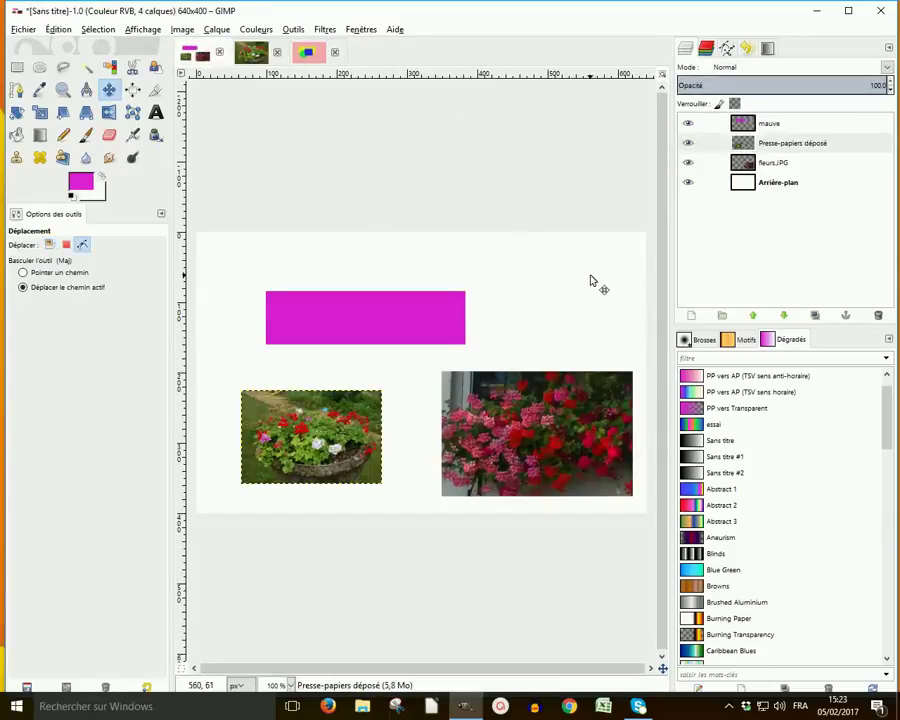
{"action": "key", "text": "ctrl+v"}
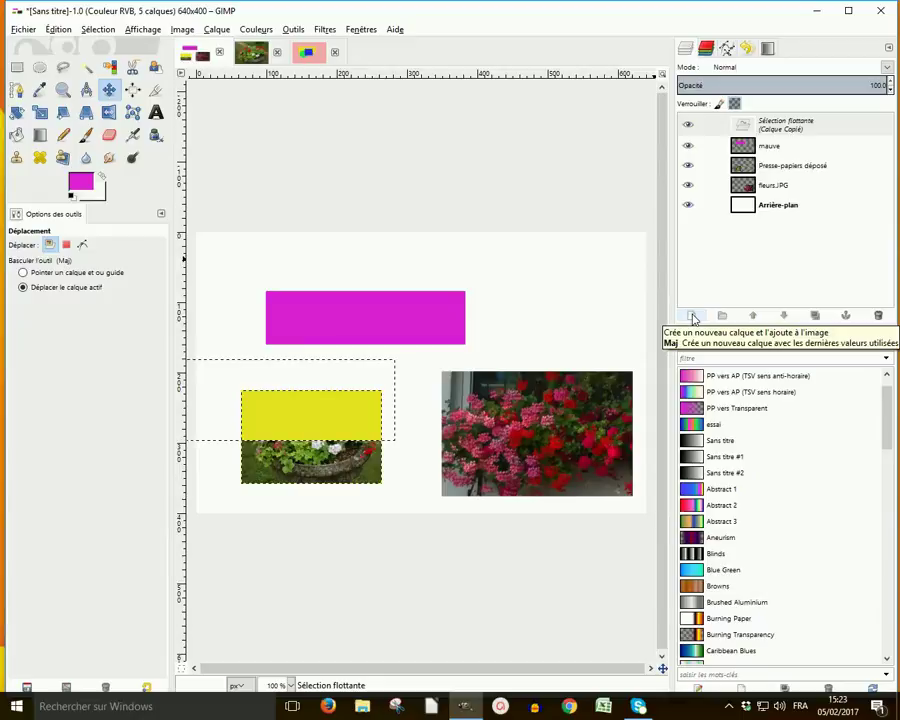
{"action": "left_click", "coordinate": [692, 317]}
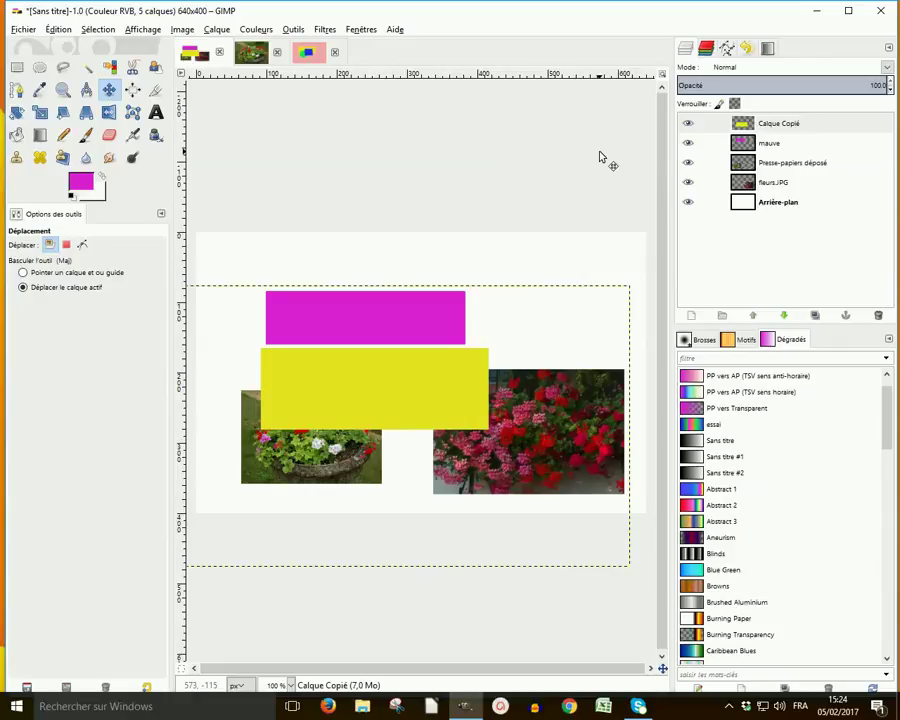
{"action": "left_click", "coordinate": [819, 12]}
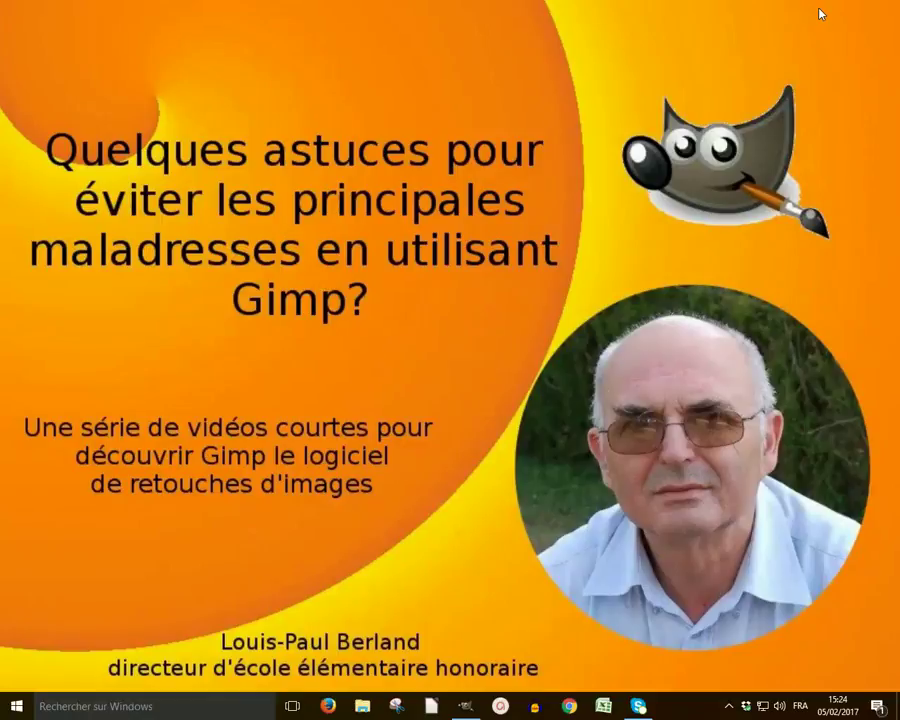